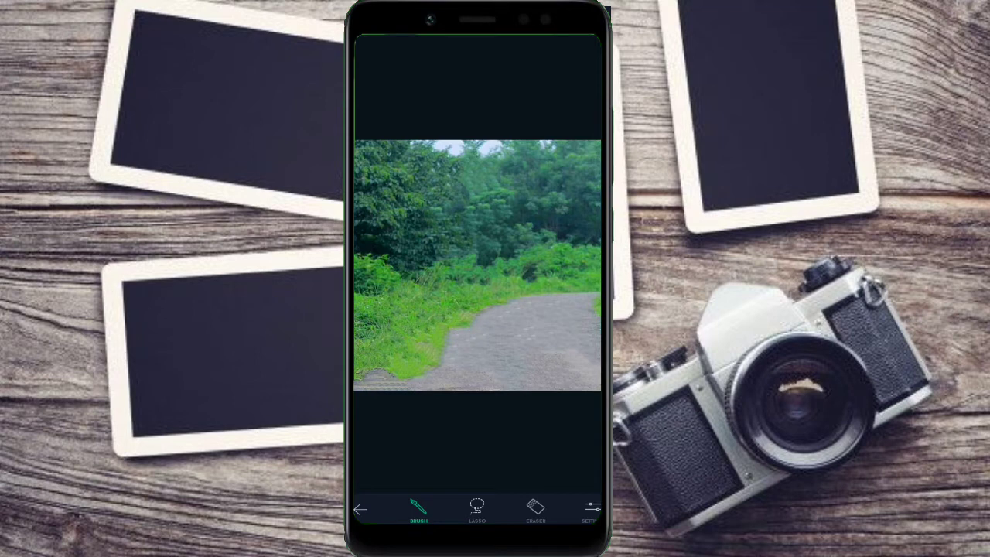
Select the Clone Stamp tool in the bottom toolbar, leaving Object Removal.
{"action": "left_click", "coordinate": [358, 513]}
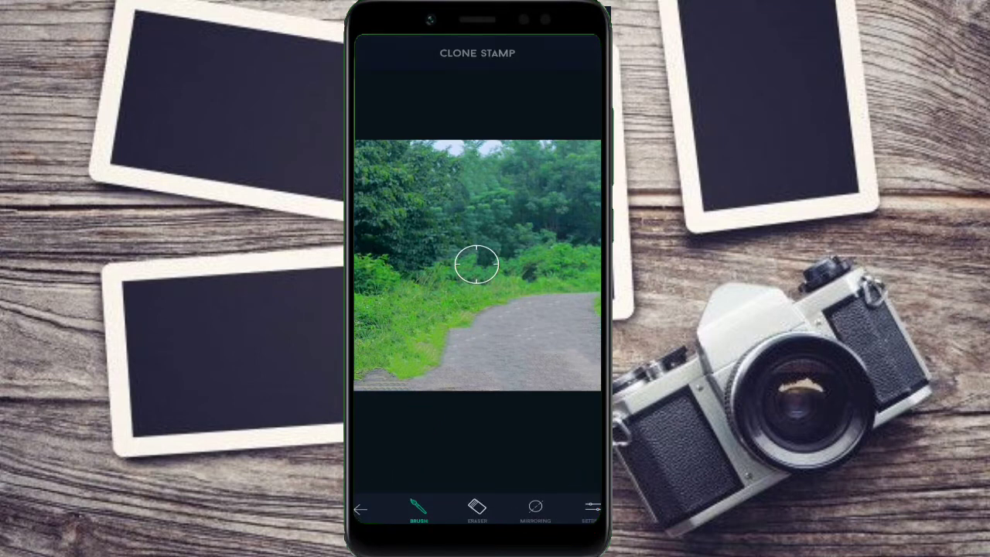
Zoom in and paint four Clone Stamp strokes replacing edge grass with cloned road surface.
{"action": "scroll", "coordinate": [434, 373], "scroll_direction": "up", "scroll_amount": 3}
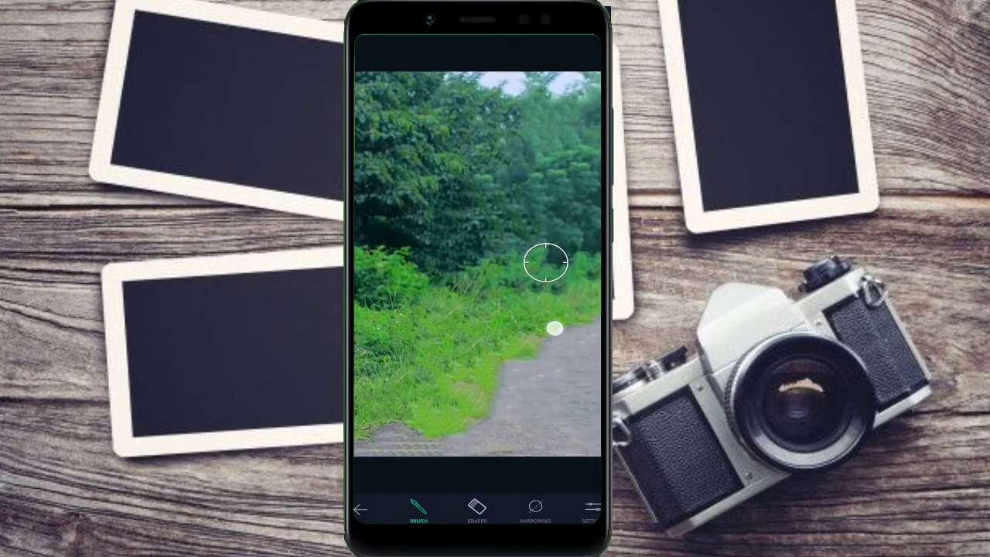
{"action": "mouse_move", "coordinate": [514, 364]}
{"action": "left_mouse_down"}
{"action": "mouse_move", "coordinate": [429, 404]}
{"action": "mouse_move", "coordinate": [519, 369]}
{"action": "mouse_move", "coordinate": [475, 396]}
{"action": "left_mouse_up"}
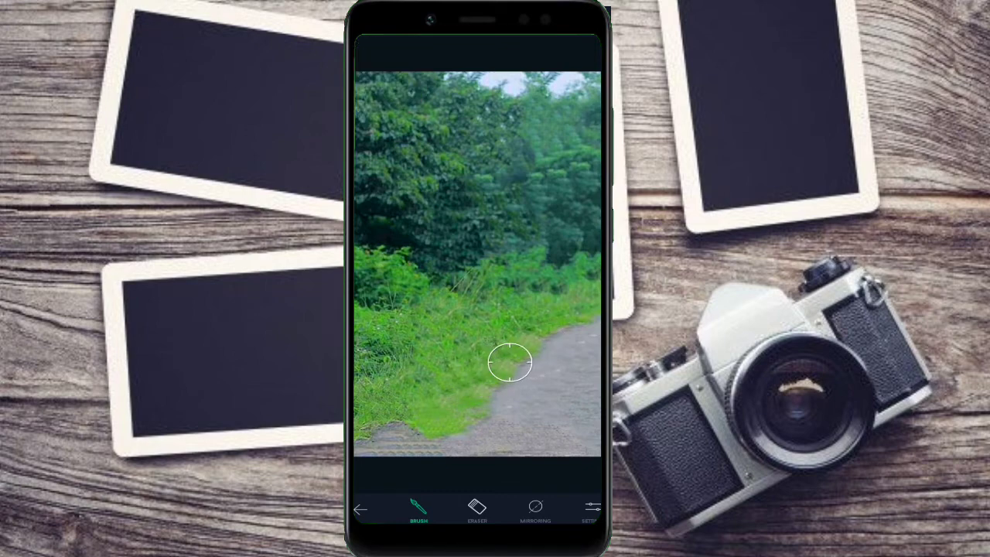
{"action": "scroll", "coordinate": [515, 334], "scroll_direction": "up", "scroll_amount": 3}
{"action": "scroll", "coordinate": [521, 261], "scroll_direction": "up", "scroll_amount": 3}
{"action": "scroll", "coordinate": [520, 262], "scroll_direction": "up", "scroll_amount": 2}
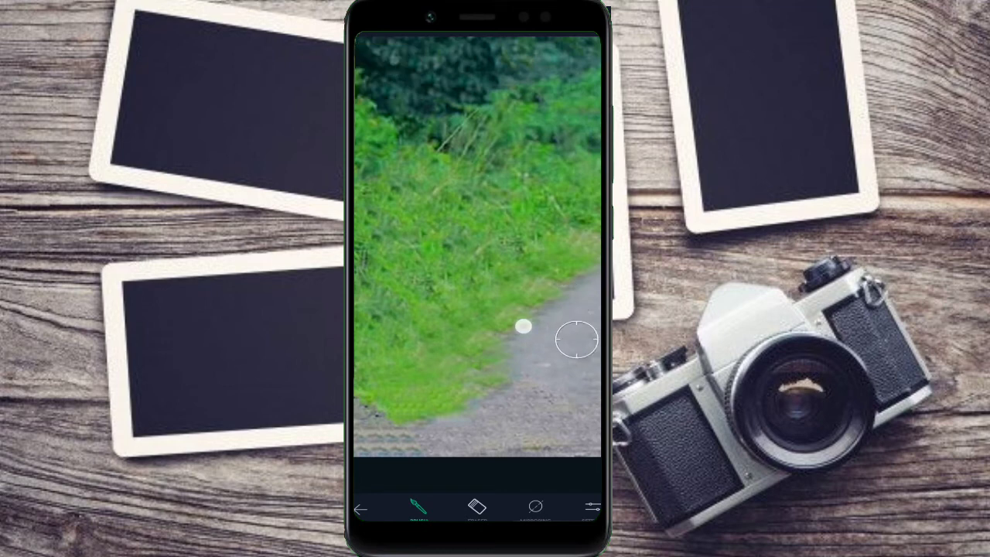
{"action": "mouse_move", "coordinate": [428, 382]}
{"action": "left_mouse_down"}
{"action": "mouse_move", "coordinate": [451, 400]}
{"action": "mouse_move", "coordinate": [437, 413]}
{"action": "mouse_move", "coordinate": [503, 367]}
{"action": "mouse_move", "coordinate": [391, 386]}
{"action": "left_mouse_up"}
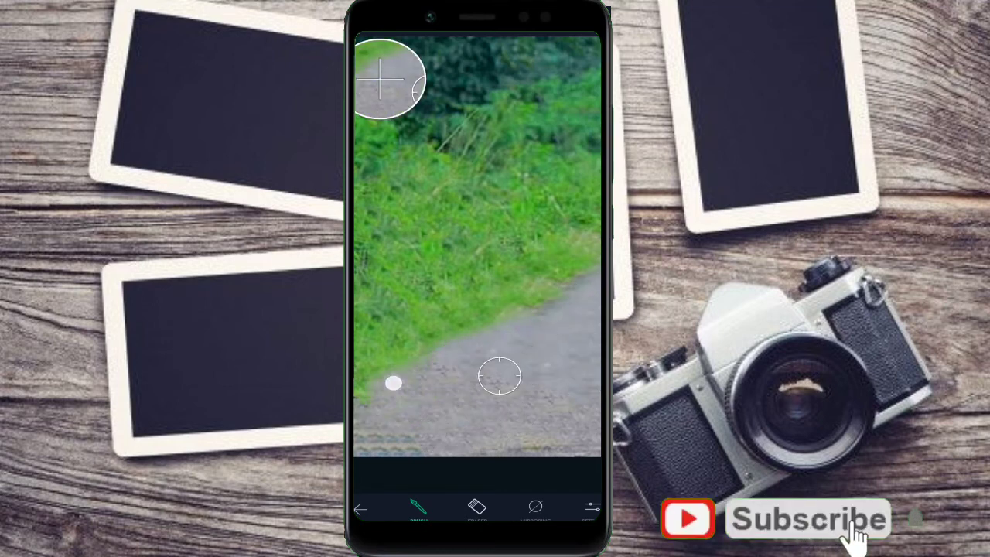
{"action": "left_click_drag", "start_coordinate": [514, 341], "coordinate": [454, 358]}
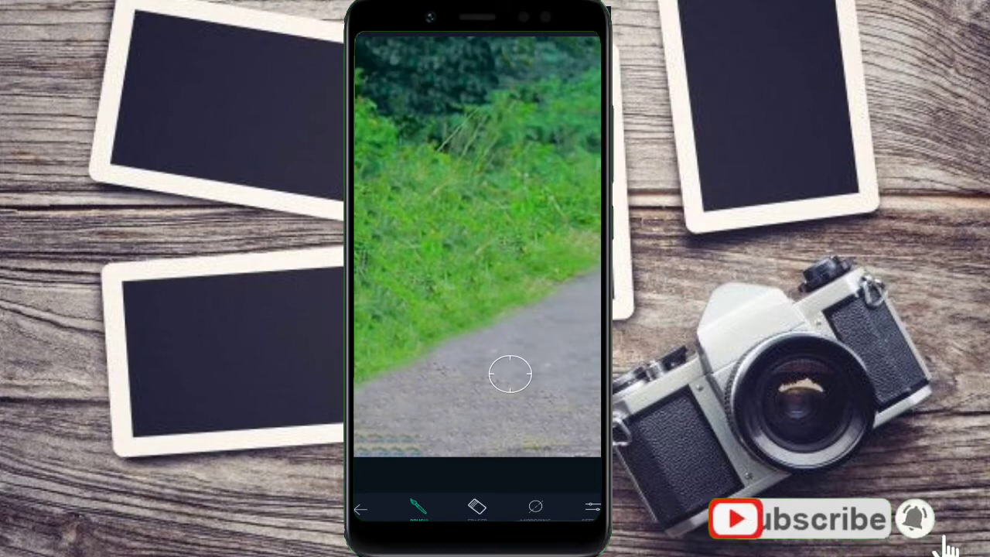
{"action": "scroll", "coordinate": [503, 309], "scroll_direction": "up", "scroll_amount": 5}
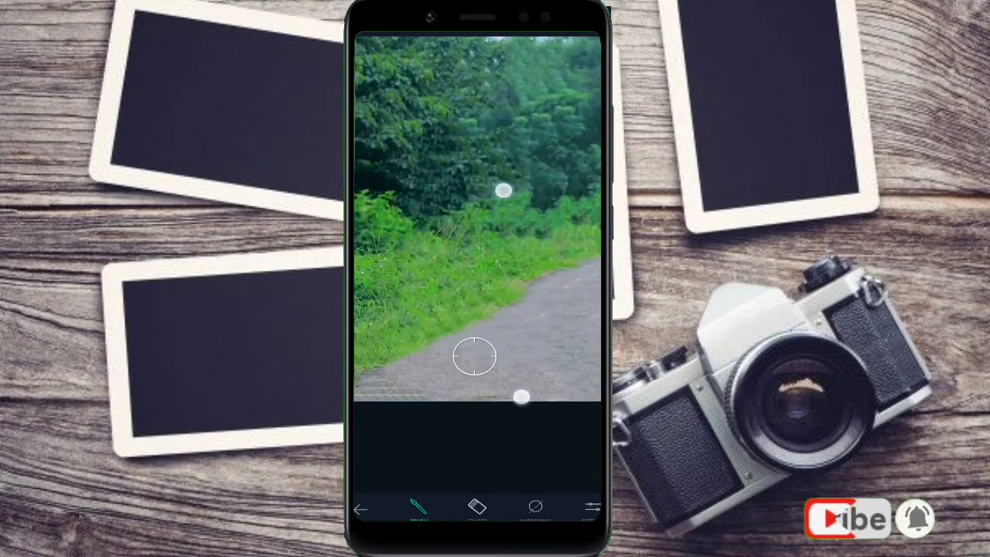
{"action": "scroll", "coordinate": [510, 303], "scroll_direction": "up", "scroll_amount": 2}
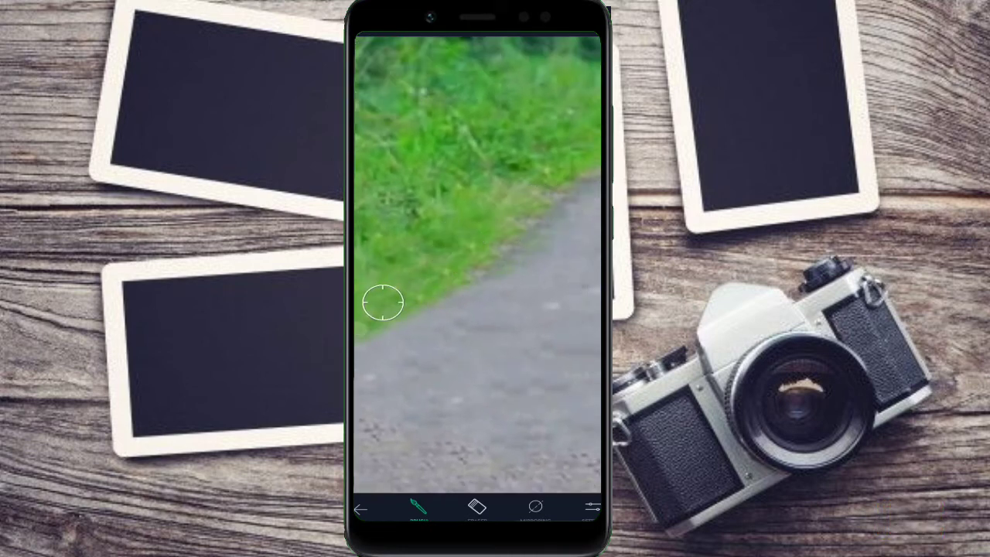
{"action": "scroll", "coordinate": [506, 294], "scroll_direction": "down", "scroll_amount": 3}
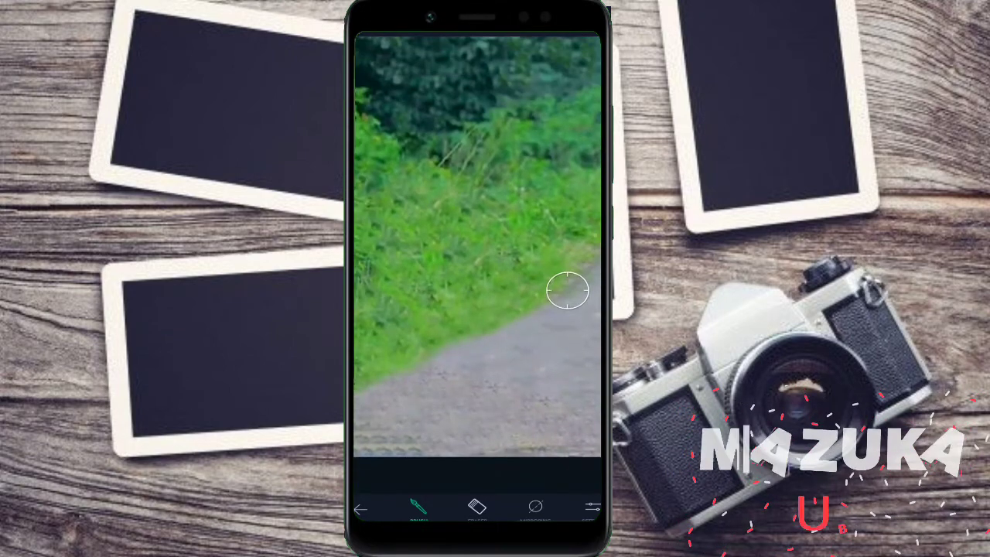
{"action": "left_click_drag", "start_coordinate": [487, 334], "coordinate": [487, 319]}
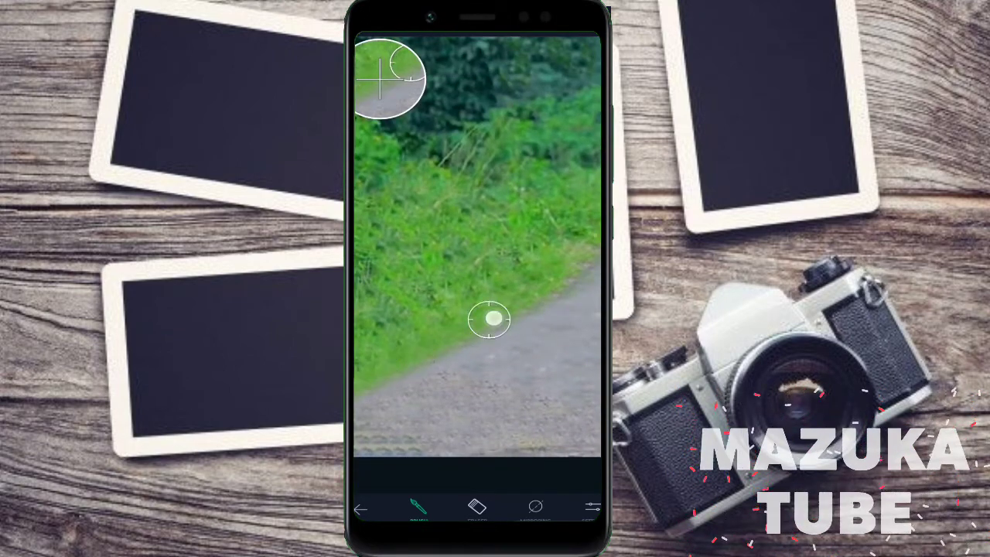
{"action": "scroll", "coordinate": [517, 307], "scroll_direction": "down", "scroll_amount": 3}
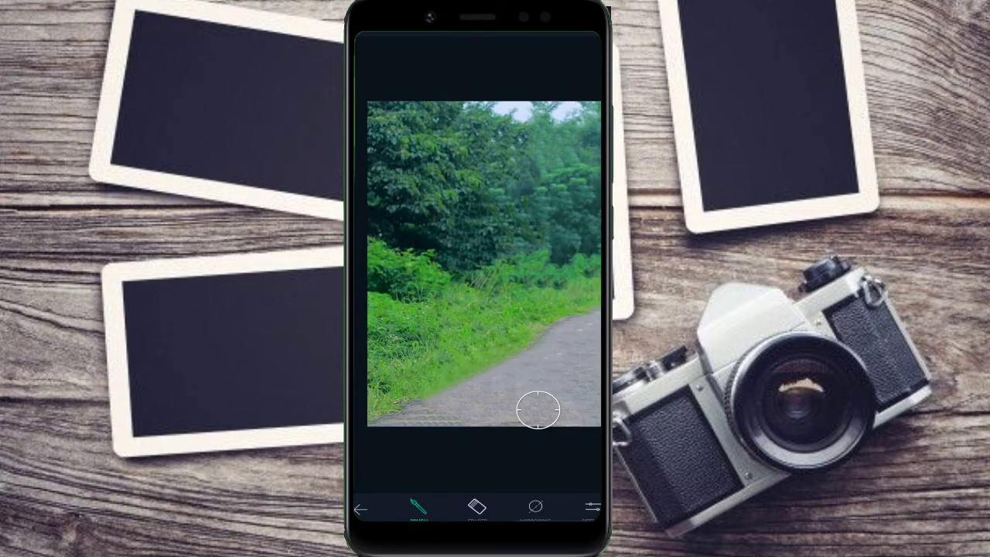
Paint two Clone Stamp strokes along the road's bottom strip, then zoom back out.
{"action": "left_click_drag", "start_coordinate": [570, 348], "coordinate": [442, 404]}
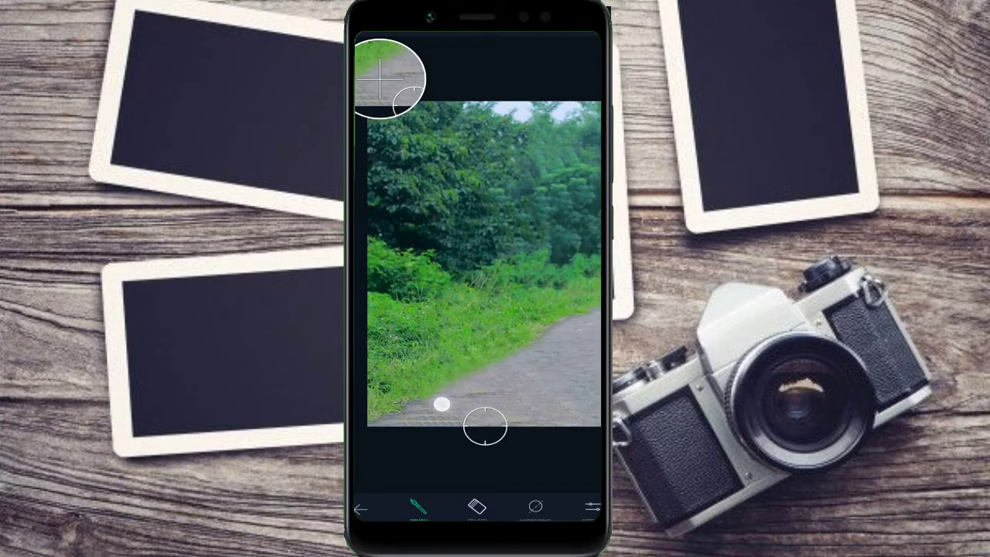
{"action": "left_click_drag", "start_coordinate": [586, 341], "coordinate": [575, 336]}
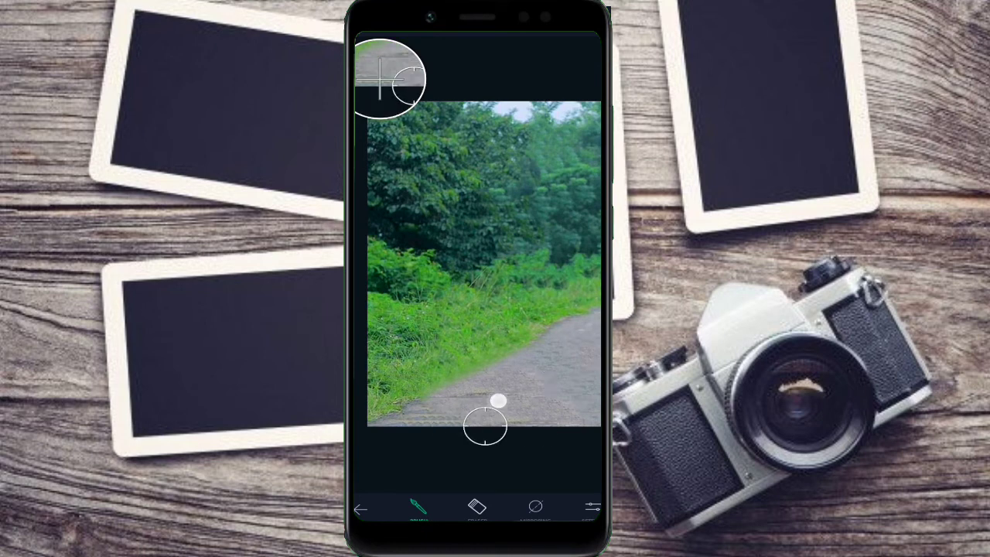
{"action": "scroll", "coordinate": [523, 321], "scroll_direction": "down", "scroll_amount": 3}
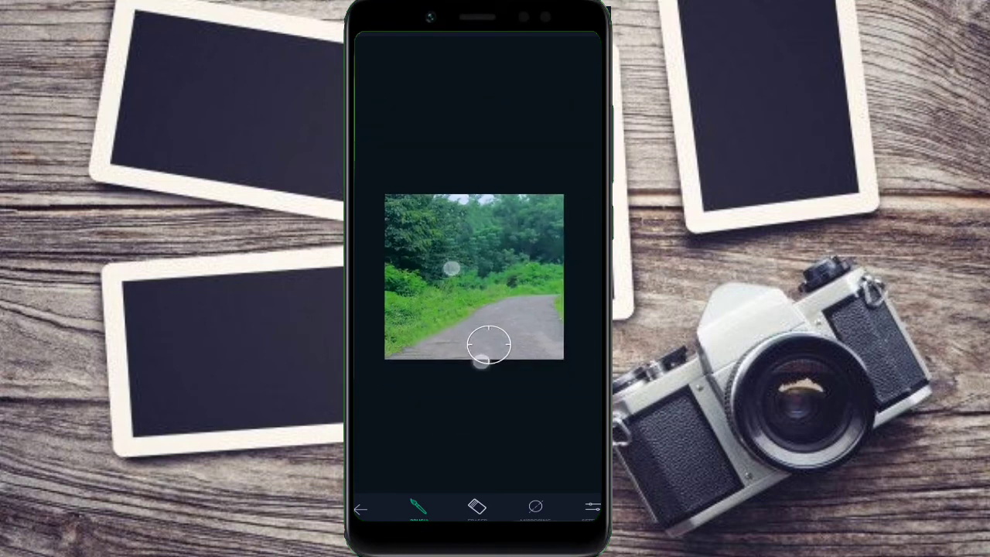